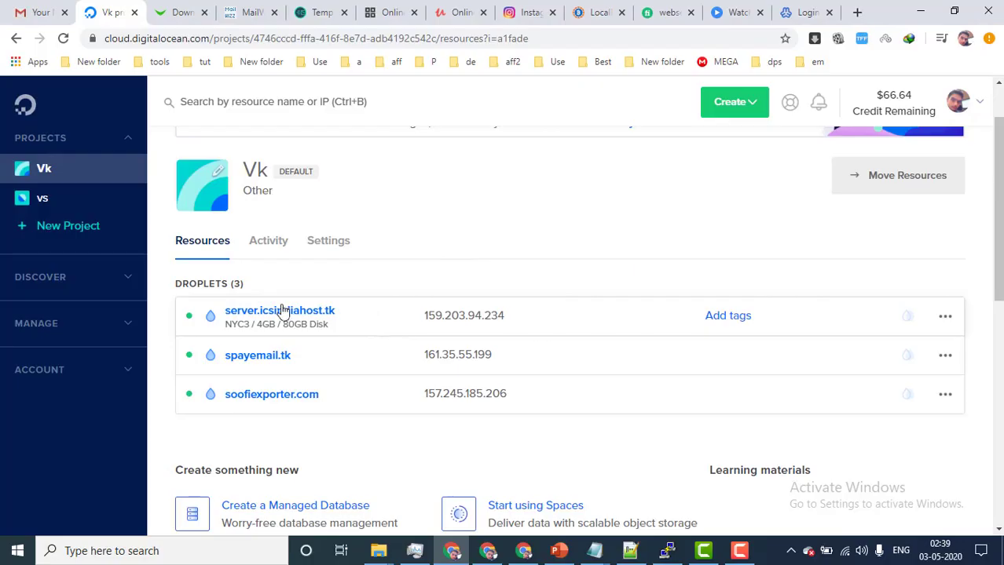
# Switch to the browser tab with the Webmin login page for 159.203.94.234
pyautogui.click(823, 6)
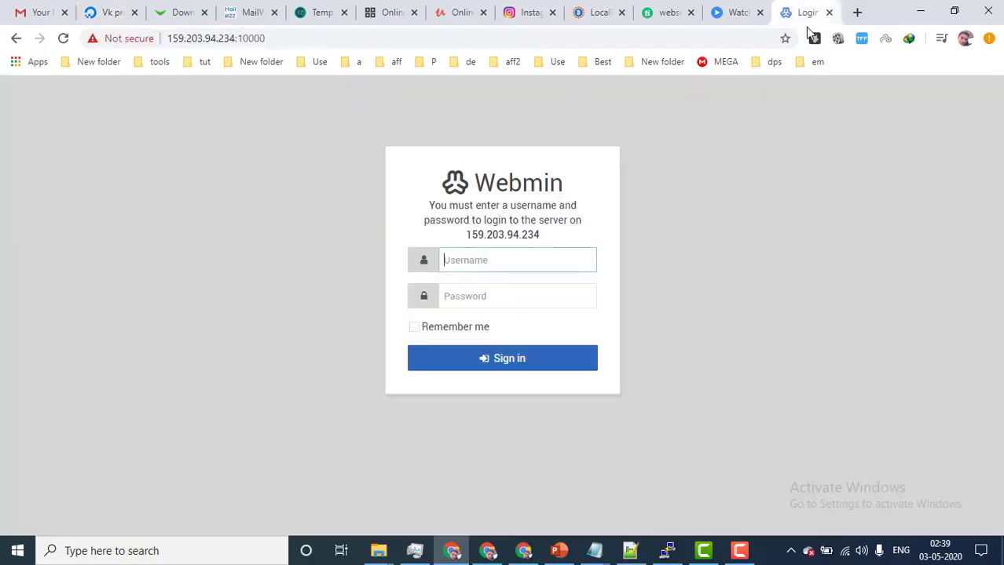
# Reload the server address on port 10000 to reach the Webmin login form
pyautogui.click(238, 39)
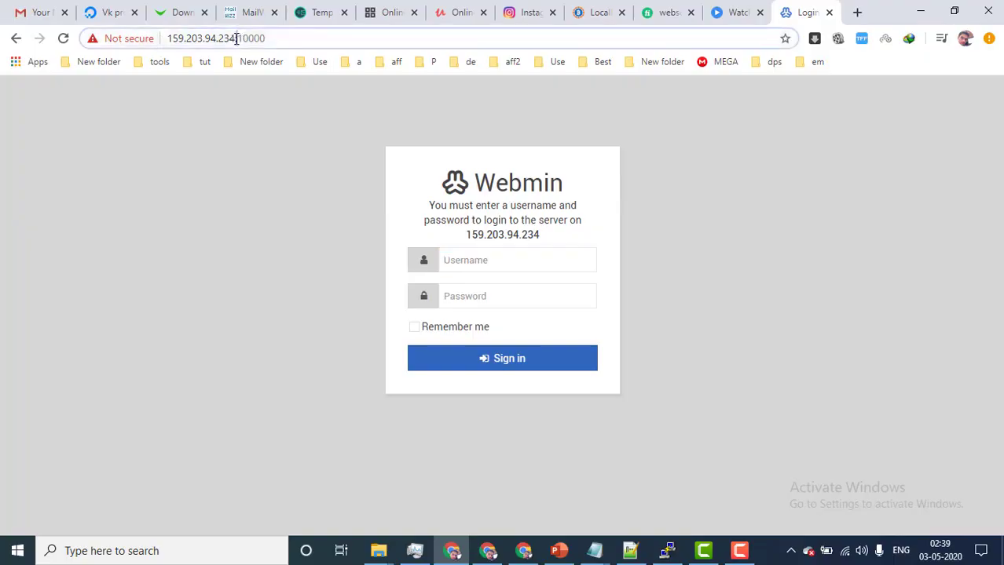
pyautogui.moveTo(274, 39); pyautogui.dragTo(314, 37)
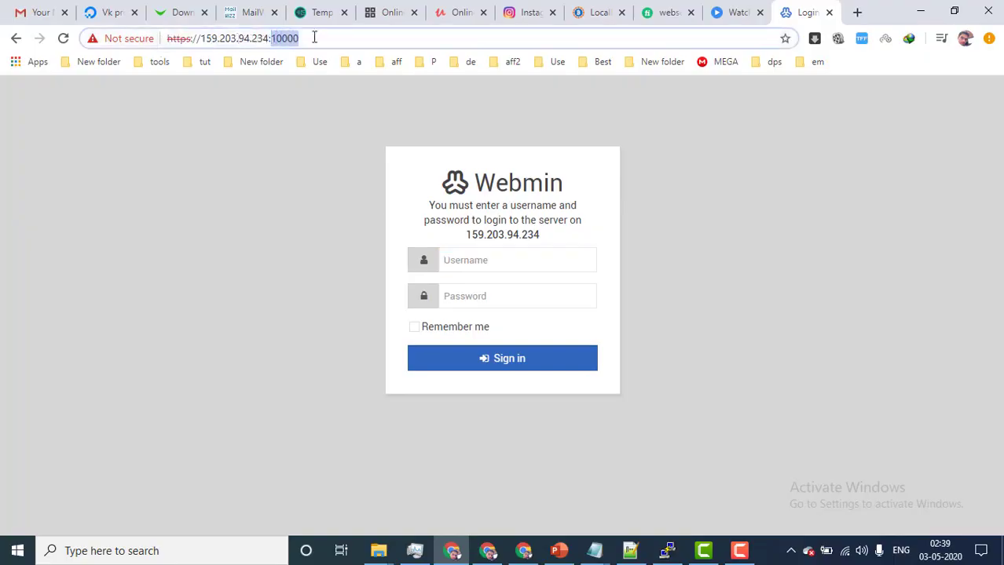
pyautogui.click(314, 36)
pyautogui.press('Return')
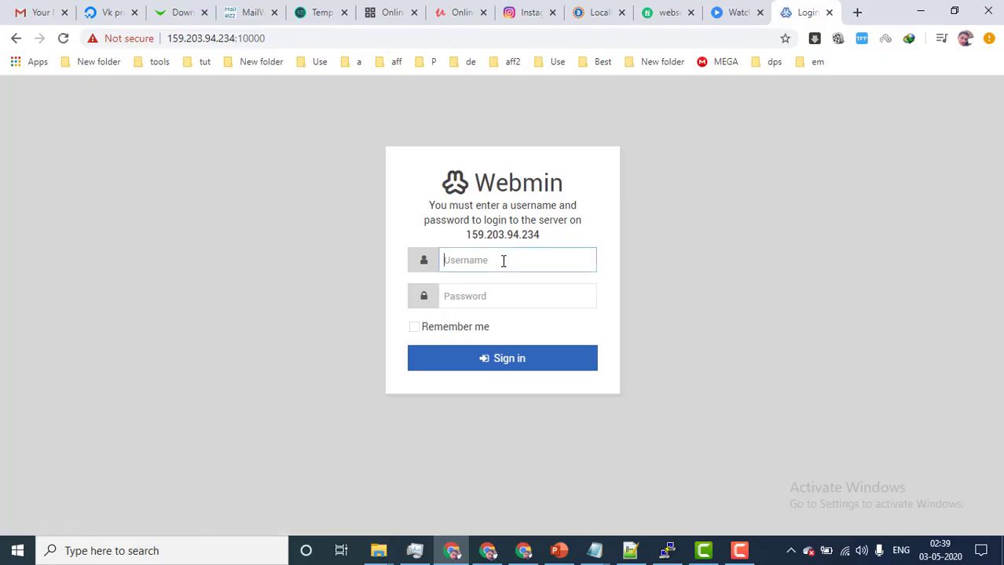
# Sign in as root with the account password
pyautogui.write('root')
pyautogui.press('Tab')
pyautogui.write('p')
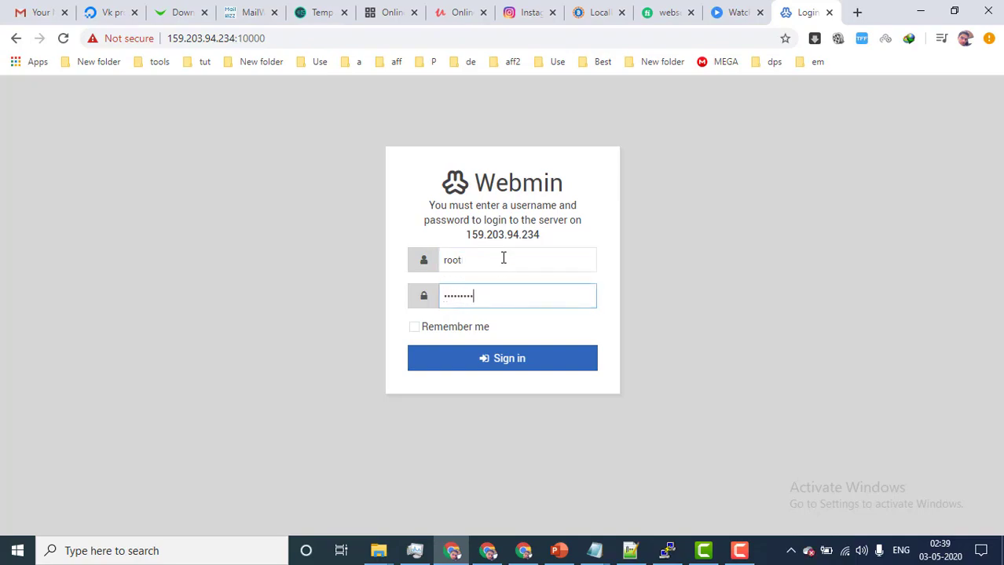
pyautogui.press('Return')
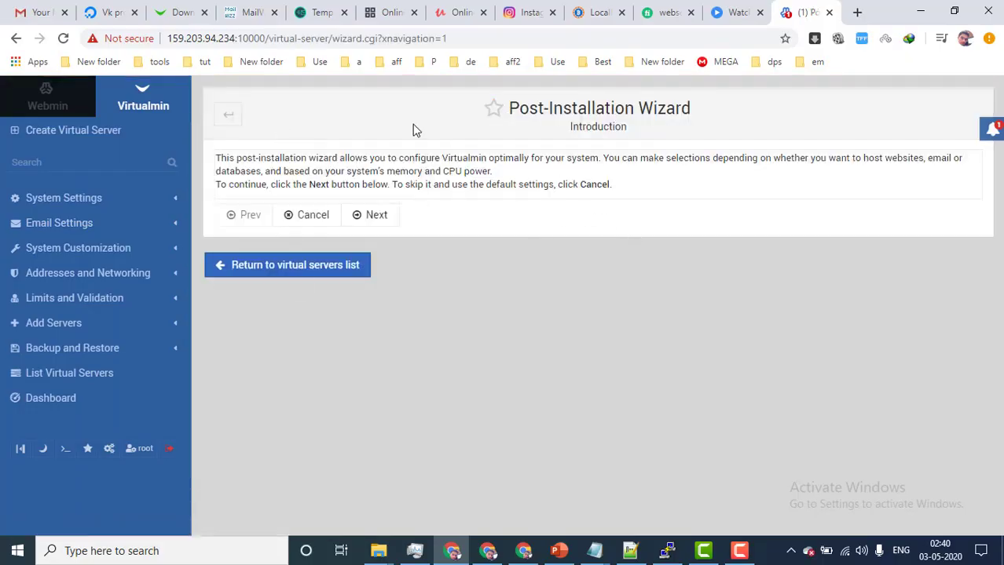
# Start the wizard and set Preload Virtualmin libraries to Yes on the Memory use step
pyautogui.click(377, 217)
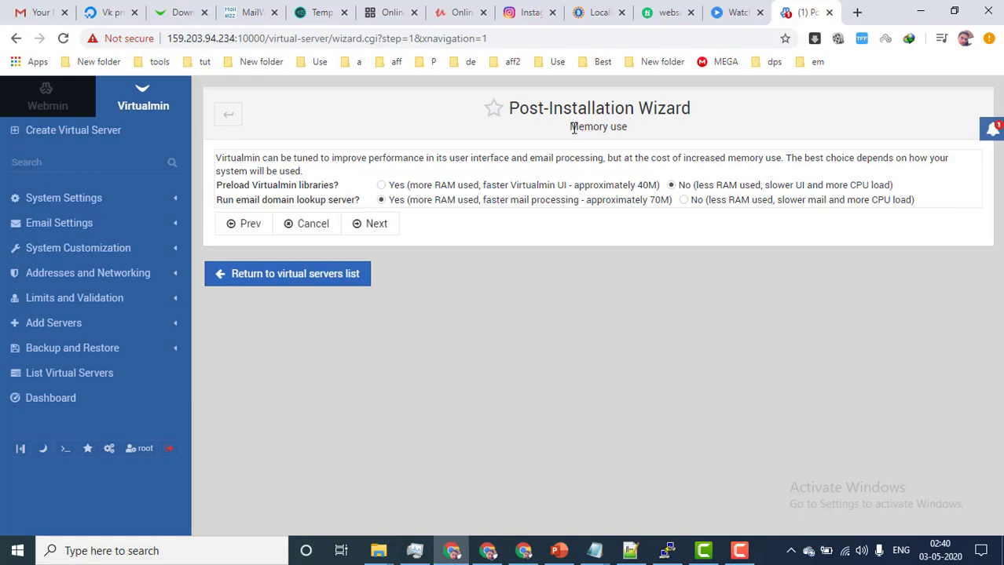
pyautogui.moveTo(567, 129); pyautogui.dragTo(655, 126)
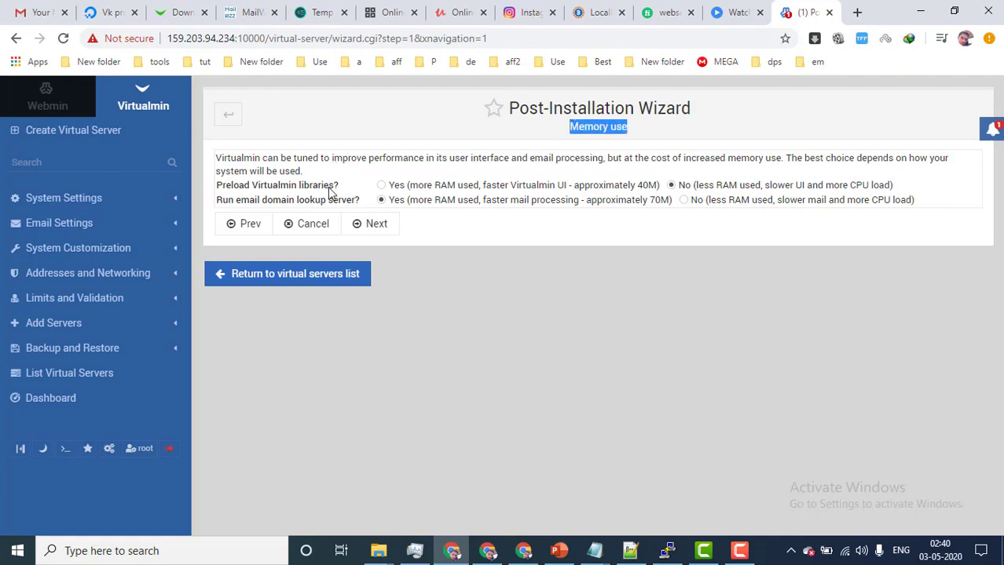
pyautogui.click(381, 187)
pyautogui.click(372, 228)
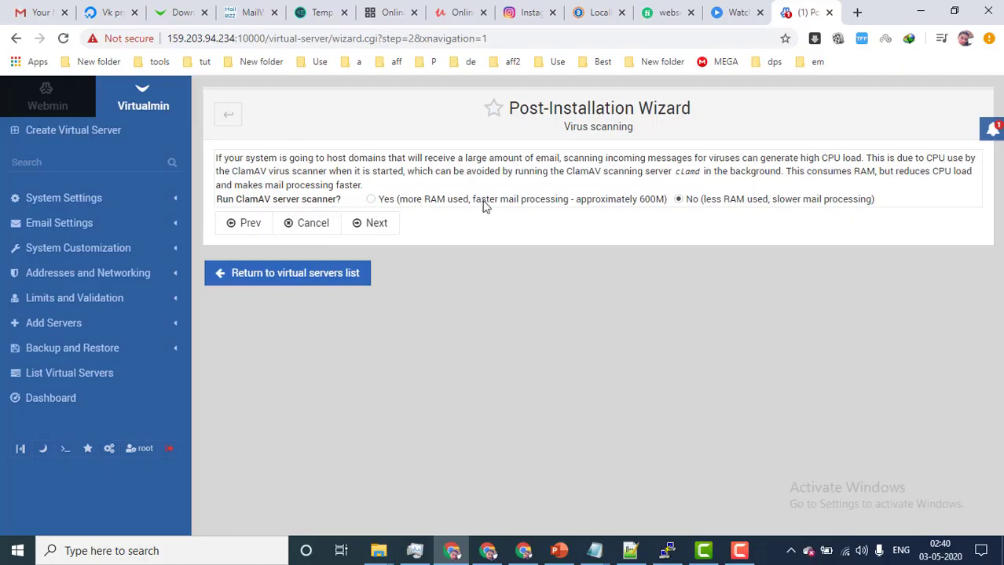
# Accept ClamAV virus scanning and SpamAssassin spam filtering to reach Database servers
pyautogui.click(376, 225)
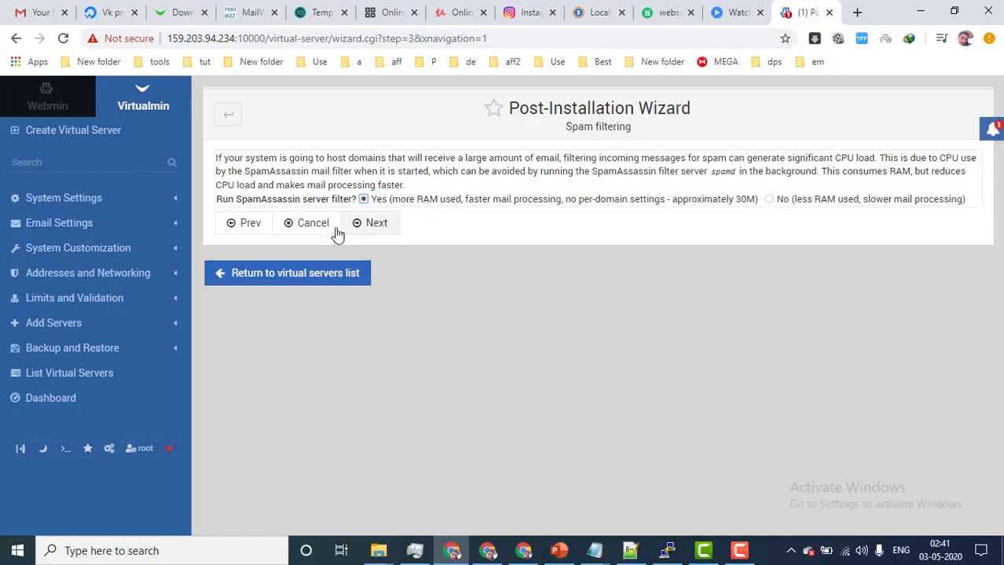
pyautogui.click(372, 226)
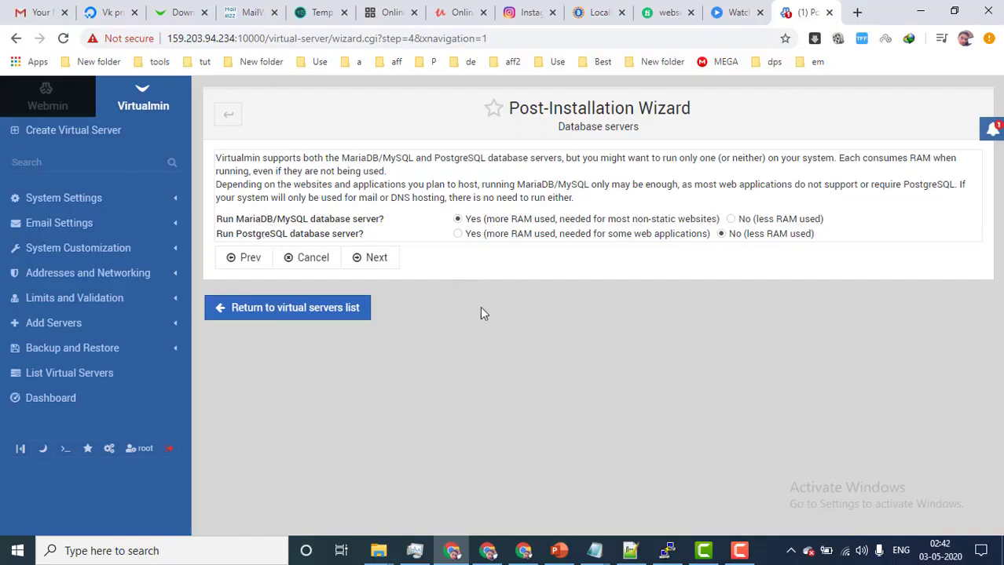
# Keep the database server choices and copy the generated MySQL root password
pyautogui.click(371, 259)
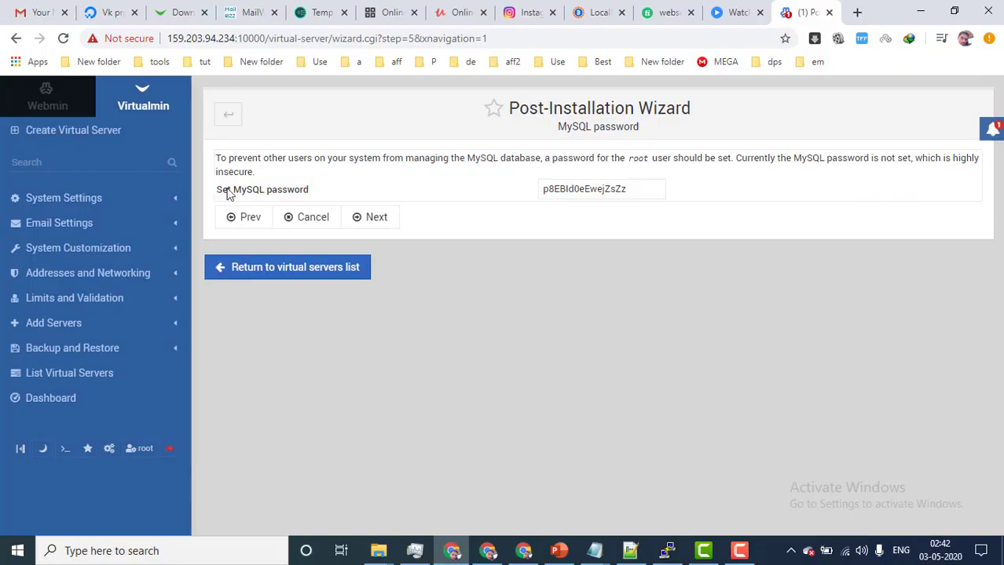
pyautogui.moveTo(635, 189); pyautogui.dragTo(508, 198)
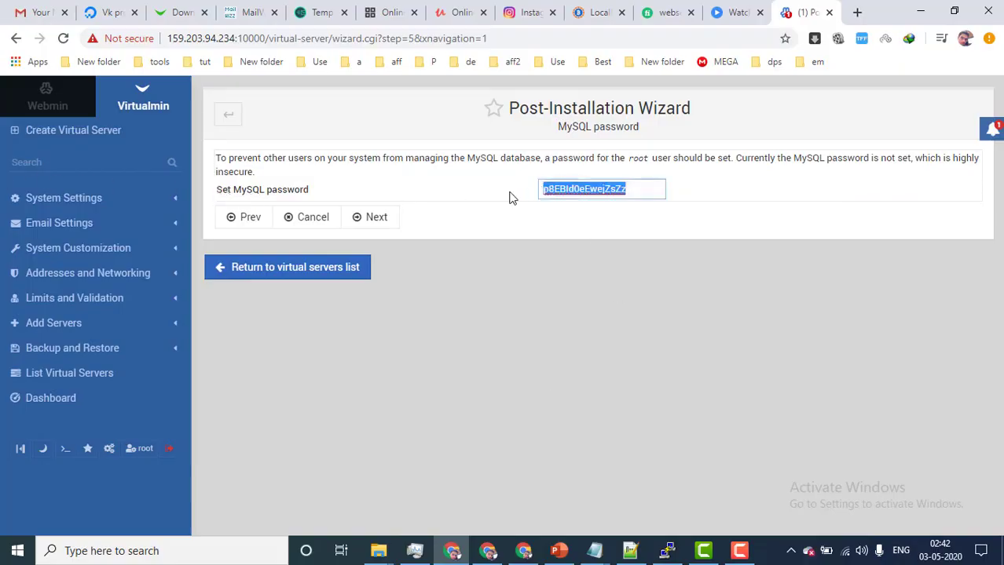
pyautogui.rightClick(577, 185)
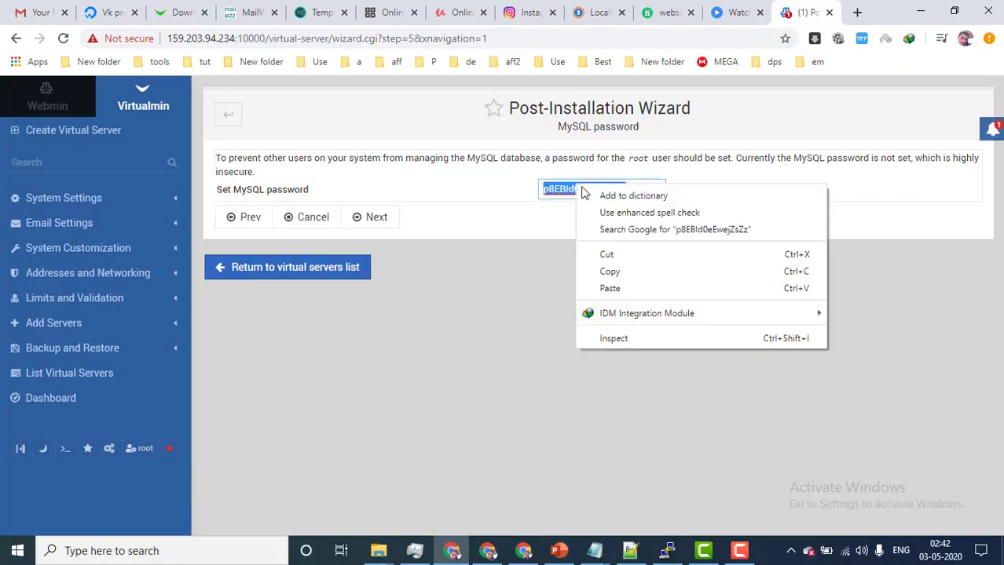
pyautogui.click(605, 272)
# Paste the MySQL password into a new untitled Notepad window, then minimise Notepad
pyautogui.moveTo(594, 555)
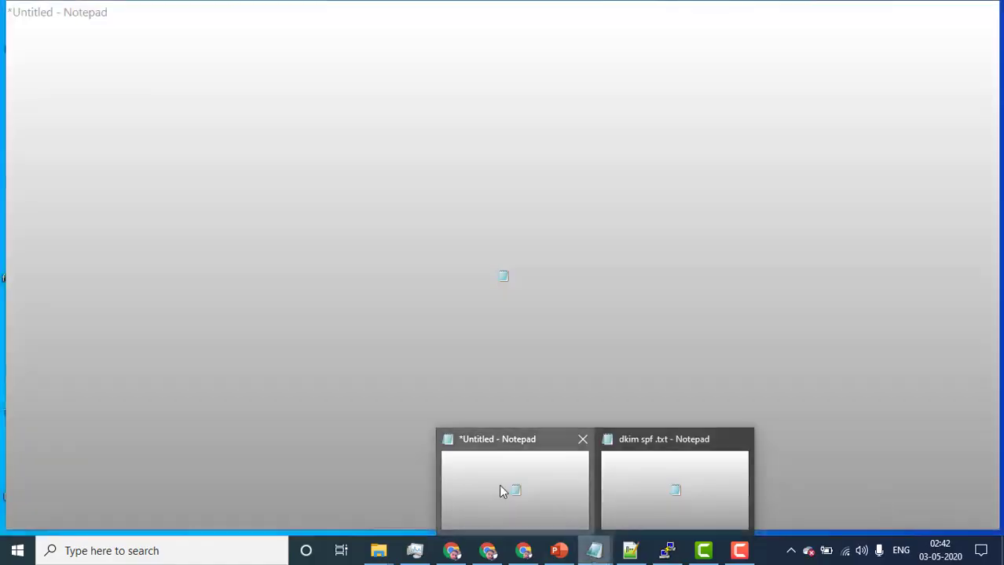
pyautogui.click(500, 488)
pyautogui.hotkey('ctrl', 'v')
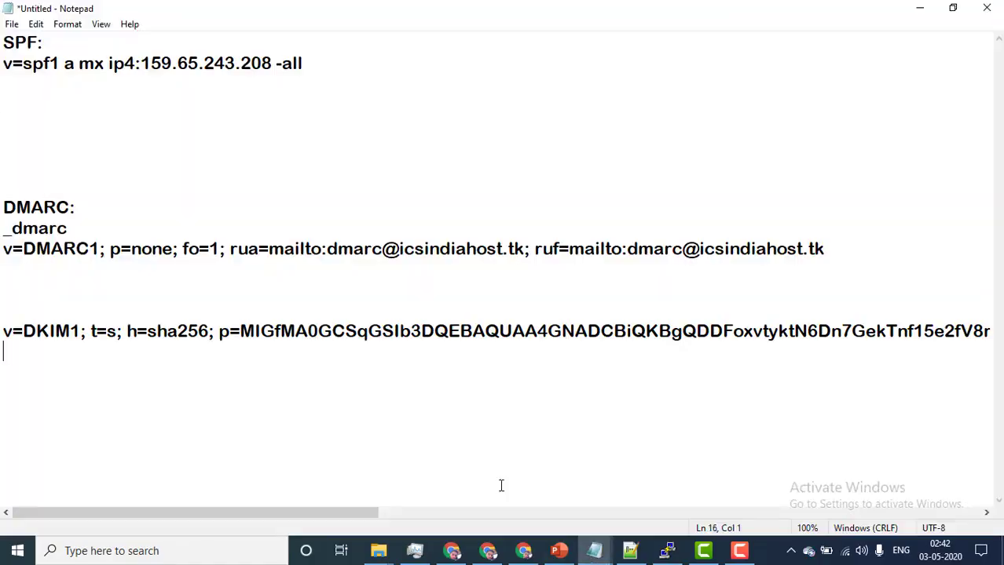
pyautogui.click(12, 23)
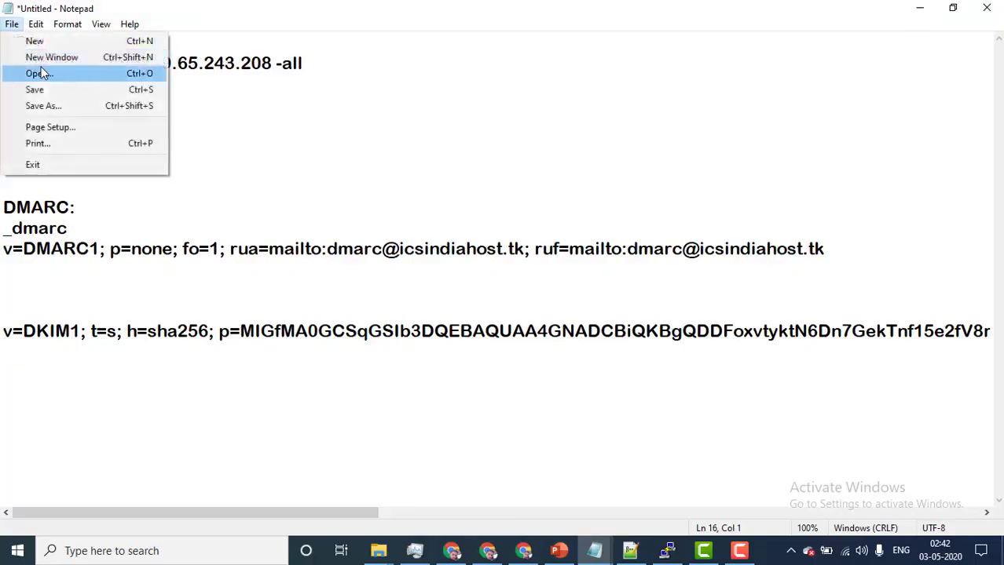
pyautogui.click(47, 56)
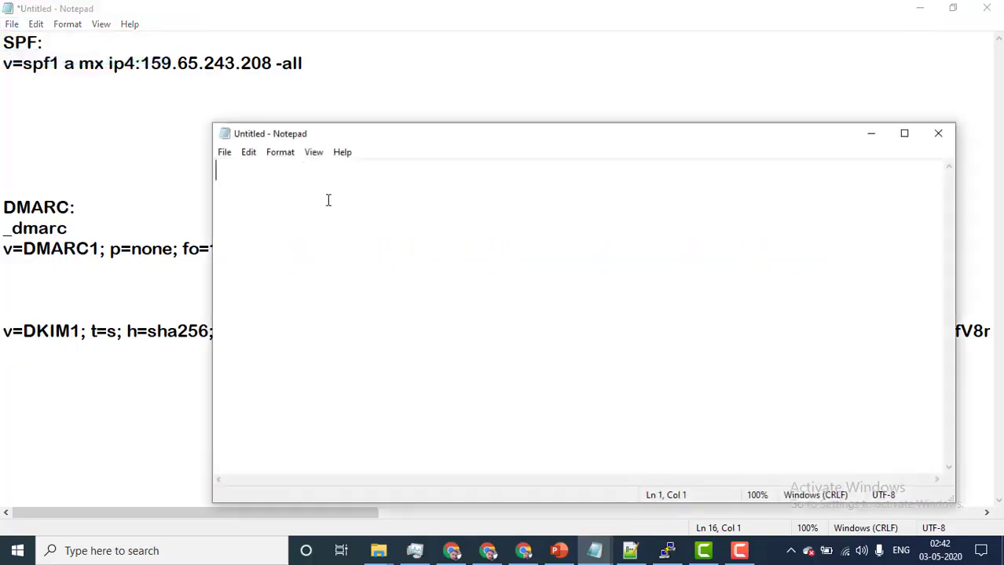
pyautogui.rightClick(328, 201)
pyautogui.click(363, 263)
pyautogui.click(919, 8)
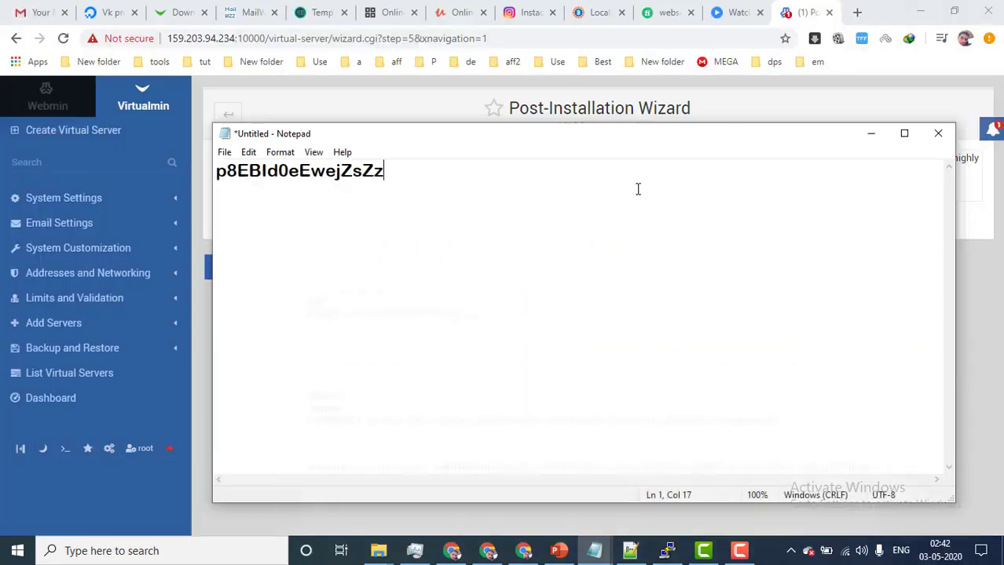
pyautogui.click(870, 134)
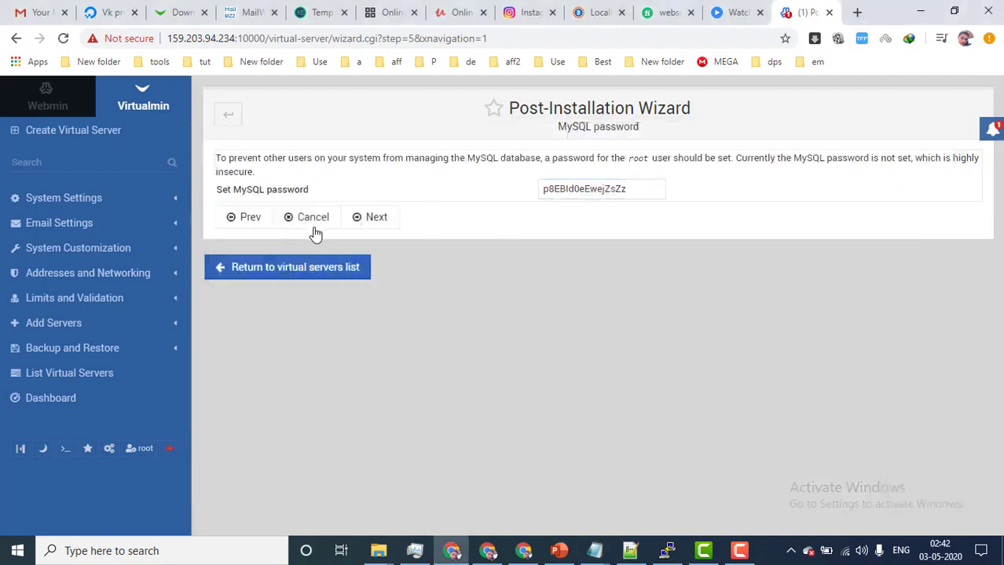
# Choose the Medium system (512M) MySQL configuration and skip the nameserver resolvability check
pyautogui.click(377, 218)
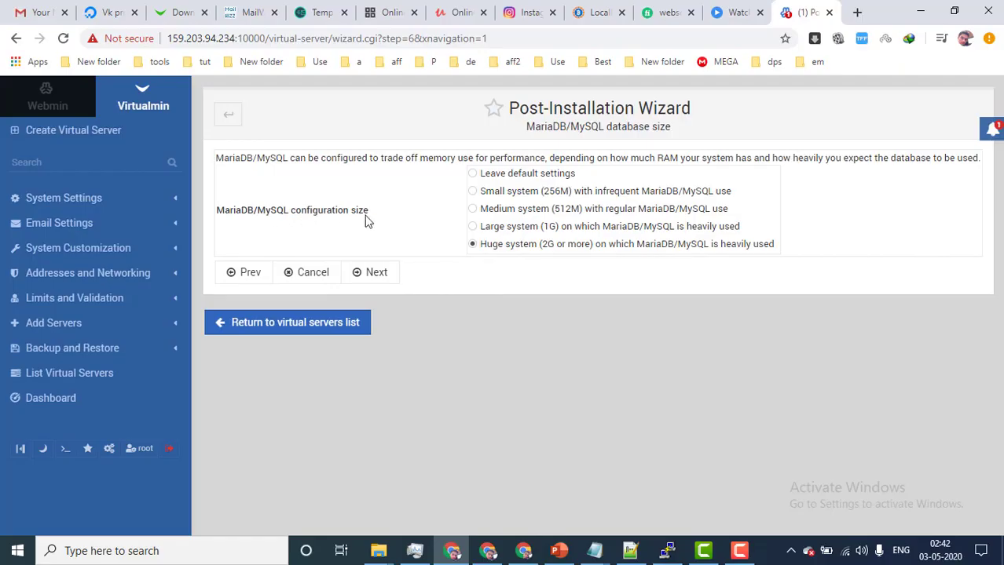
pyautogui.click(472, 209)
pyautogui.click(366, 276)
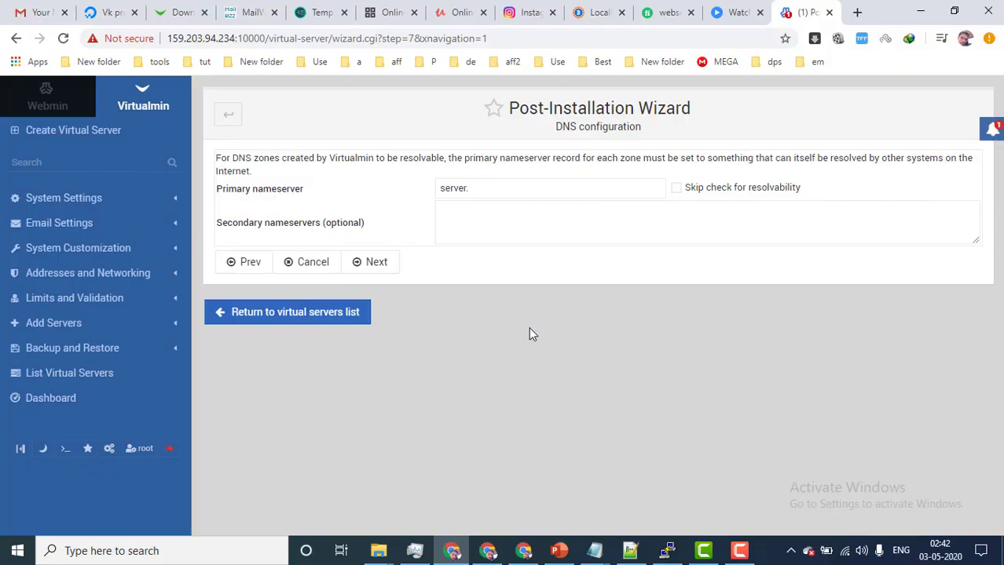
pyautogui.click(676, 188)
pyautogui.click(374, 271)
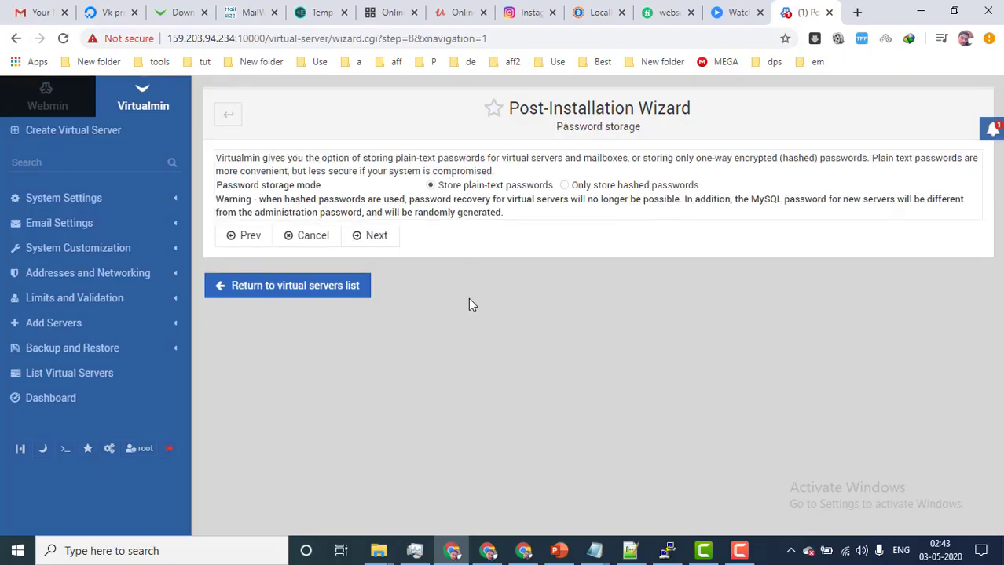
# Set password storage mode to Only store hashed passwords and continue
pyautogui.moveTo(222, 186); pyautogui.dragTo(323, 186)
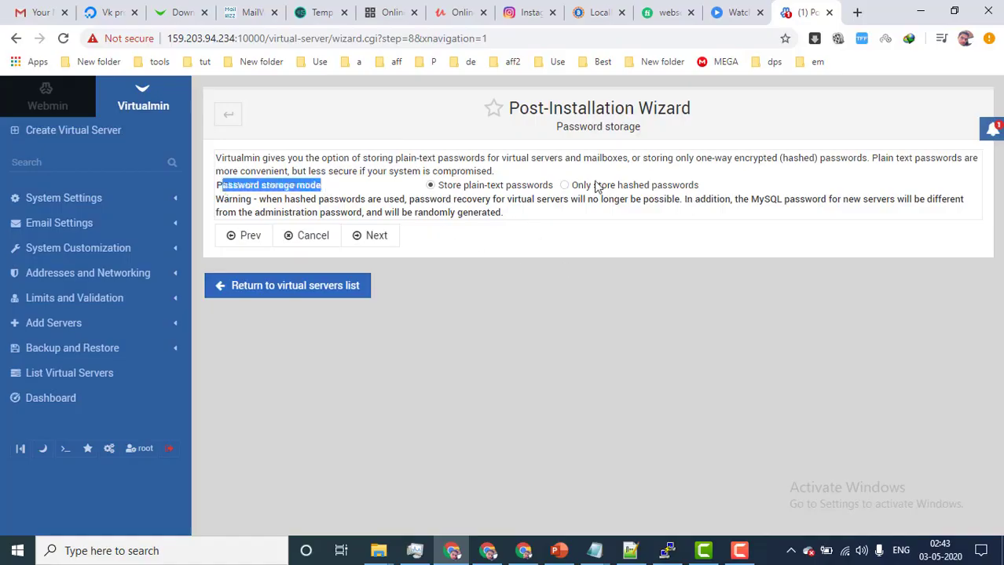
pyautogui.click(563, 186)
pyautogui.moveTo(697, 189); pyautogui.dragTo(576, 192)
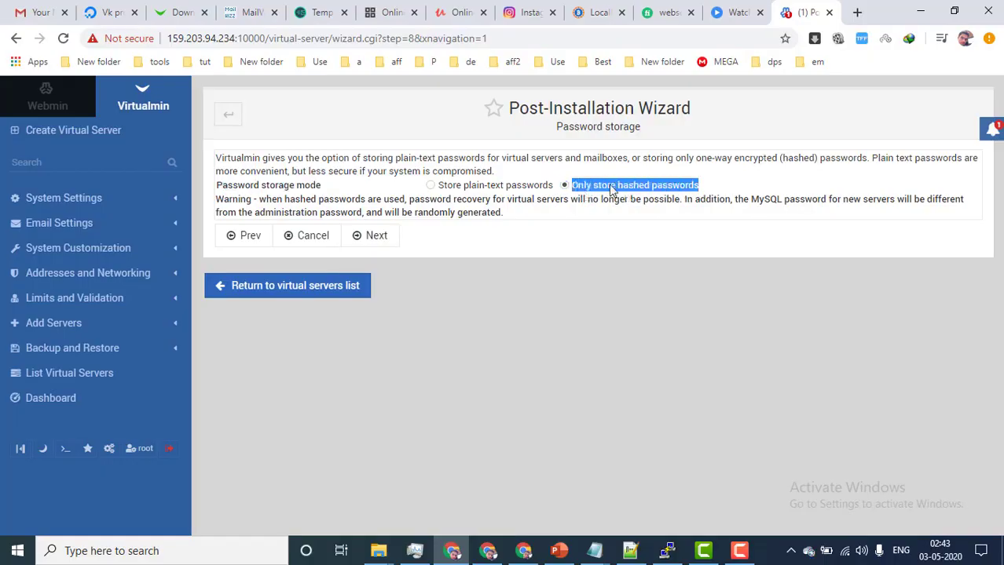
pyautogui.click(389, 245)
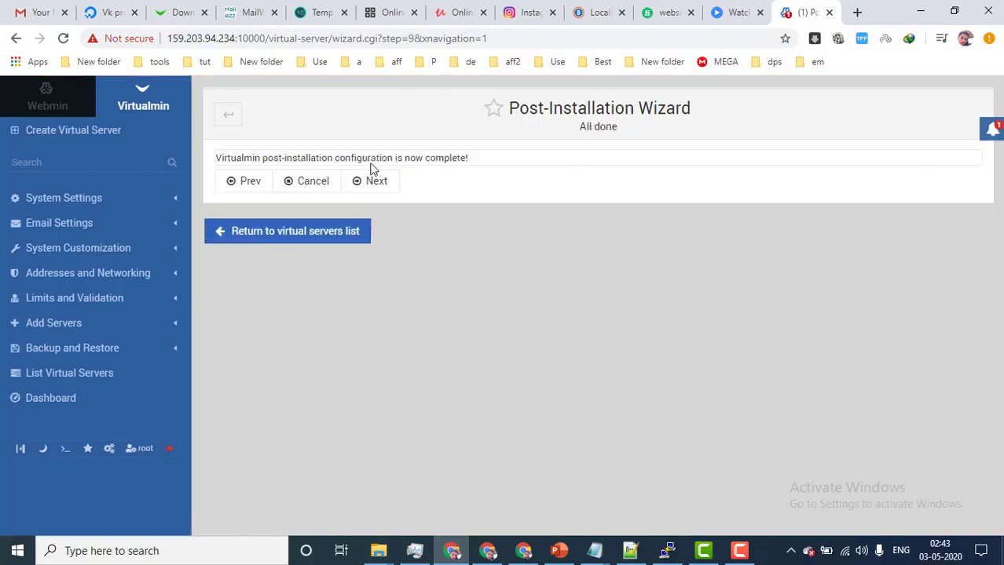
# Finish the wizard, re-check and refresh the configuration, and return to the empty server list
pyautogui.moveTo(241, 161); pyautogui.dragTo(484, 159)
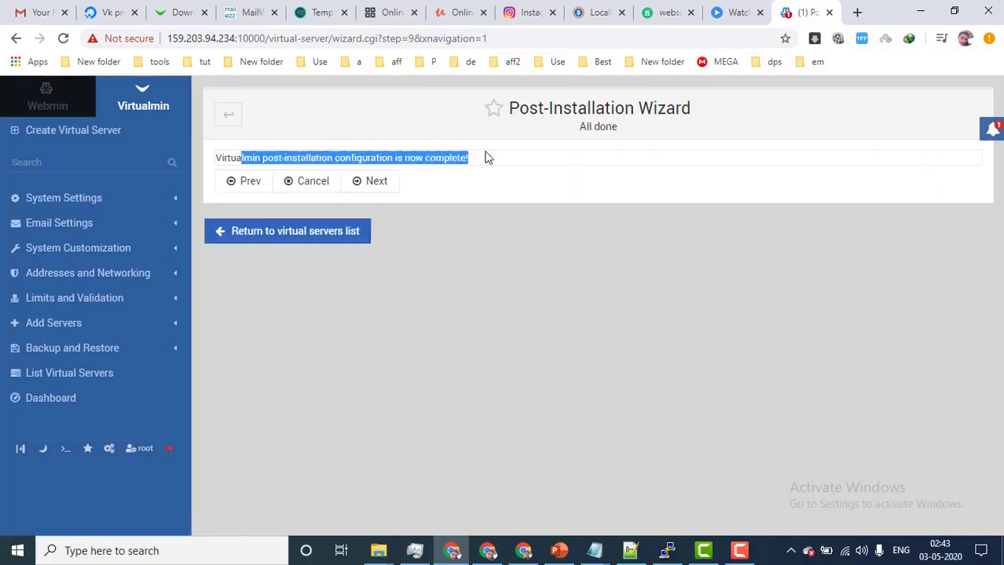
pyautogui.click(382, 181)
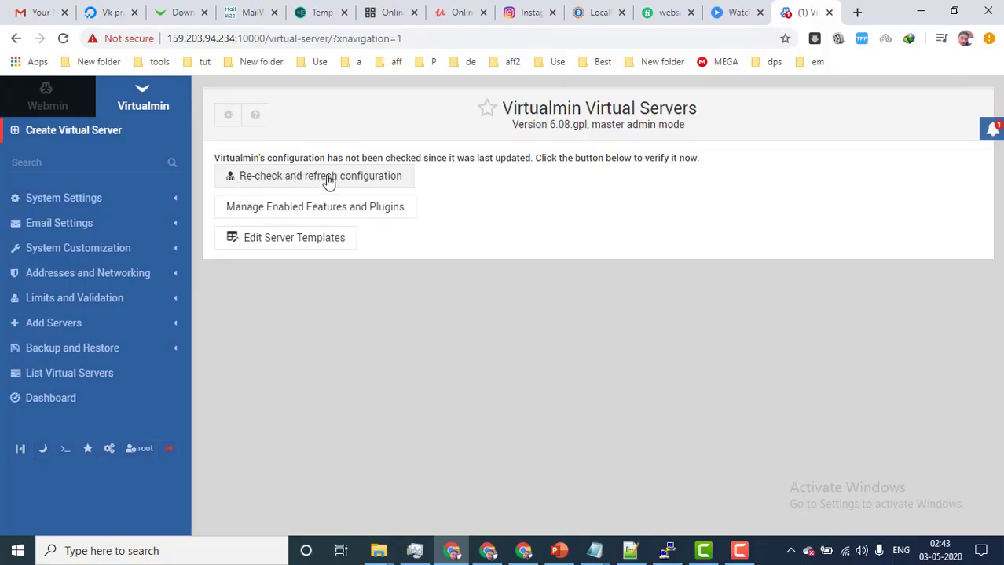
pyautogui.click(328, 178)
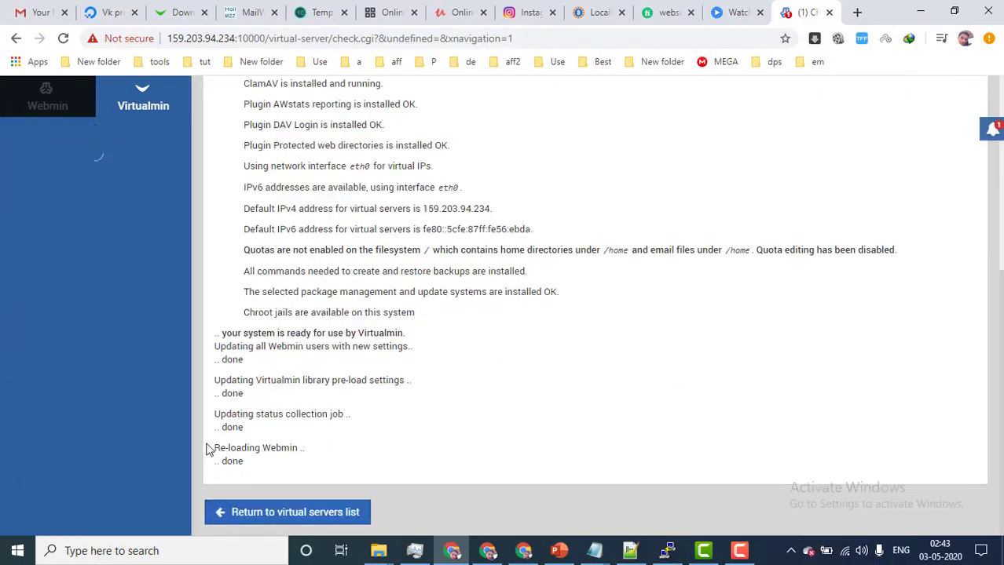
pyautogui.click(279, 515)
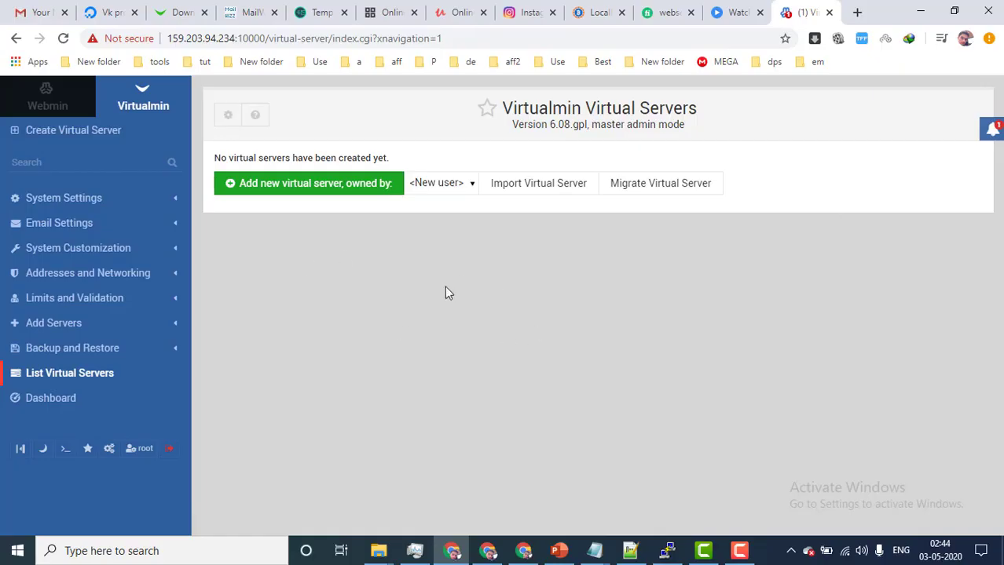
pyautogui.click(91, 133)
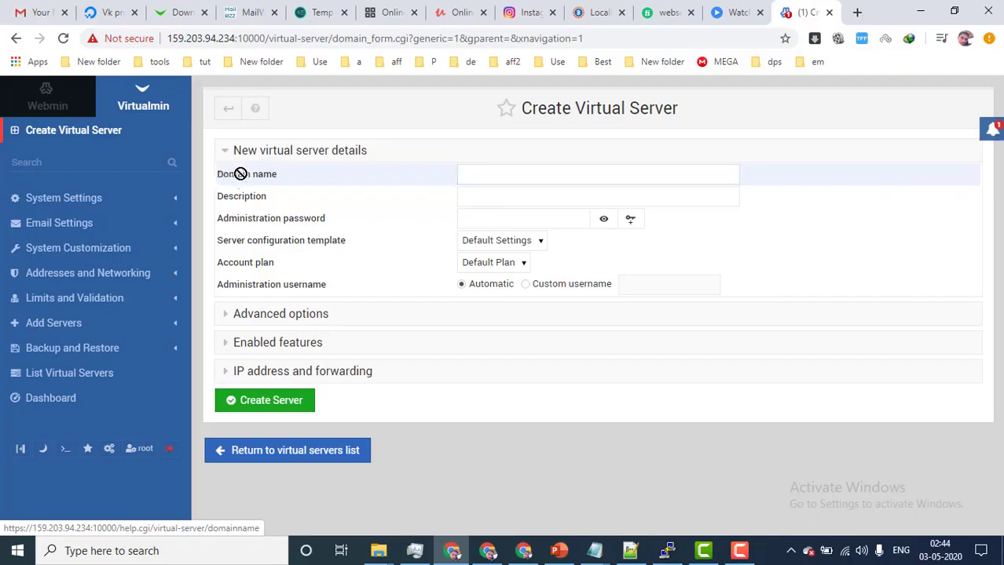
# Copy the domain name icsindiahost.tk from the Freenom DNS management page
pyautogui.hotkey('alt', 'Tab')
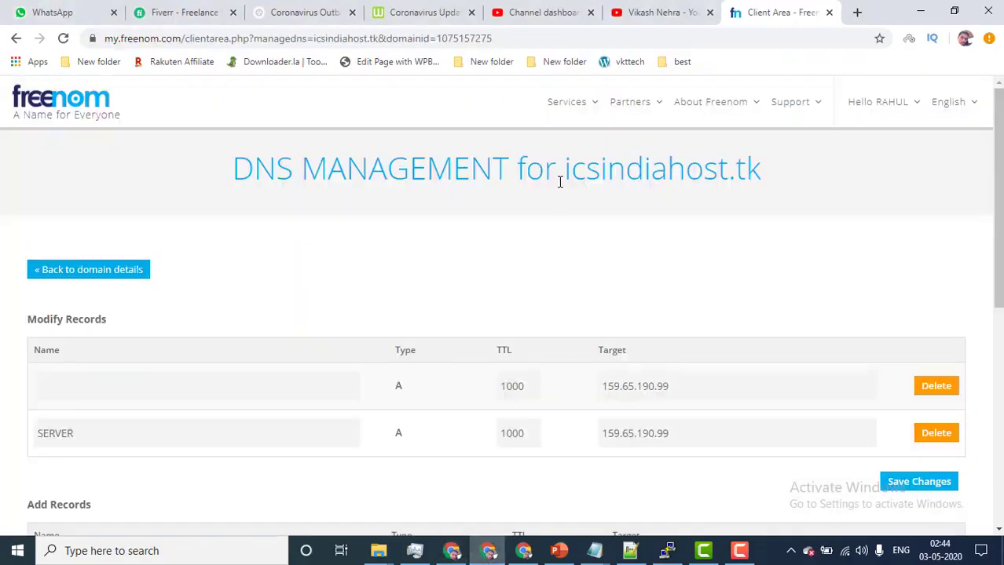
pyautogui.moveTo(564, 172); pyautogui.dragTo(758, 173)
pyautogui.rightClick(747, 167)
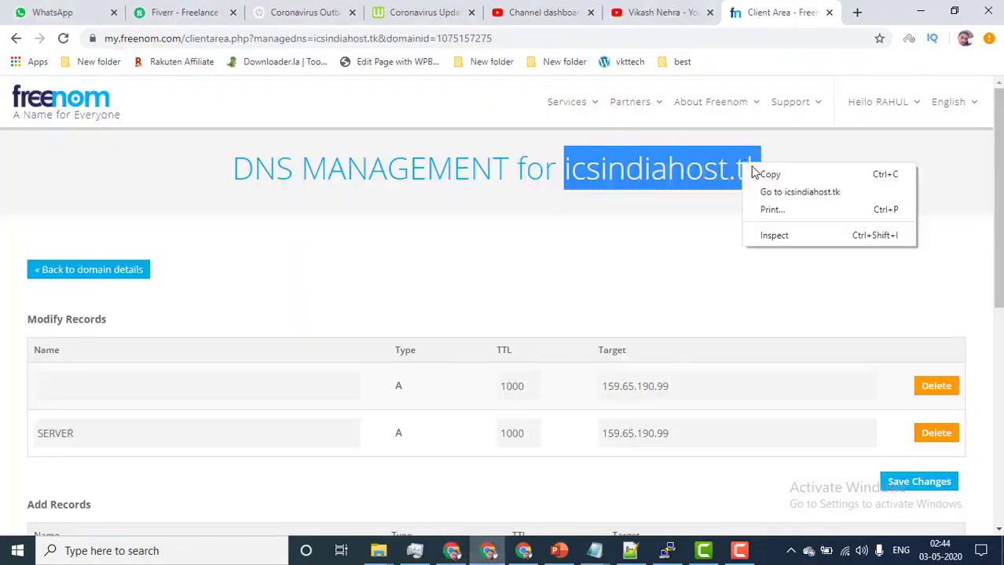
pyautogui.click(766, 171)
pyautogui.click(919, 11)
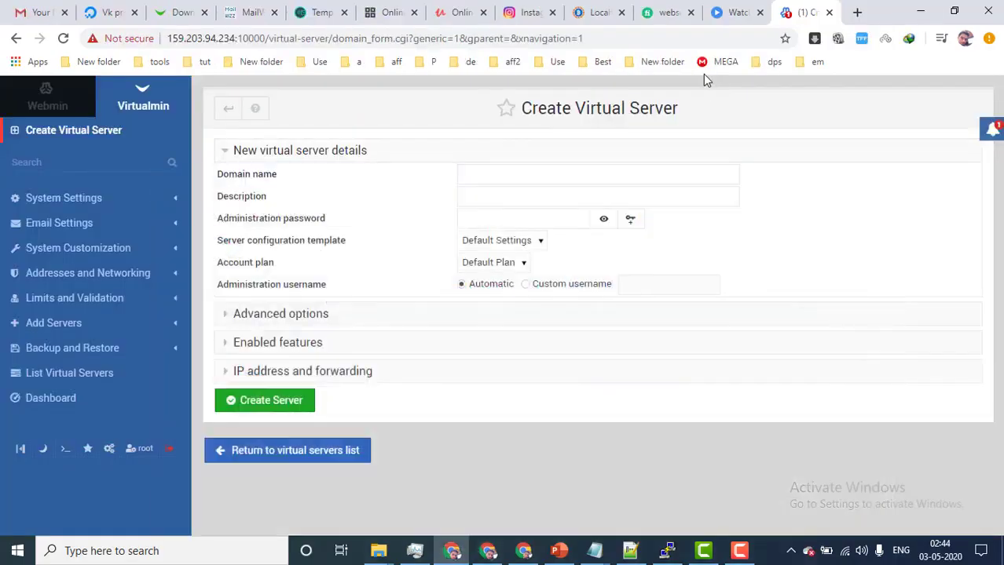
# Paste icsindiahost.tk as the domain name, fill the administration password, and create the server
pyautogui.click(468, 174)
pyautogui.rightClick(469, 177)
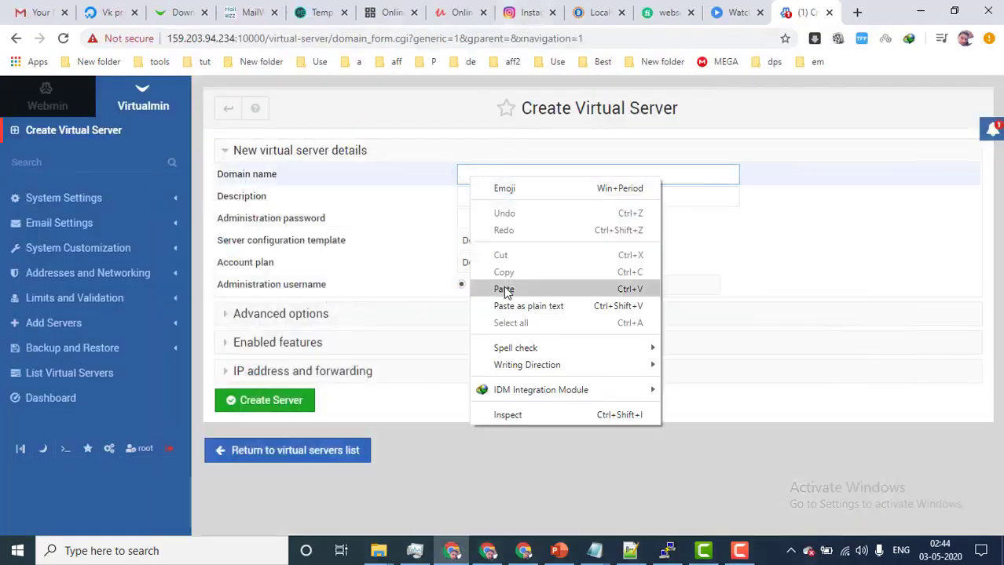
pyautogui.click(503, 290)
pyautogui.click(503, 222)
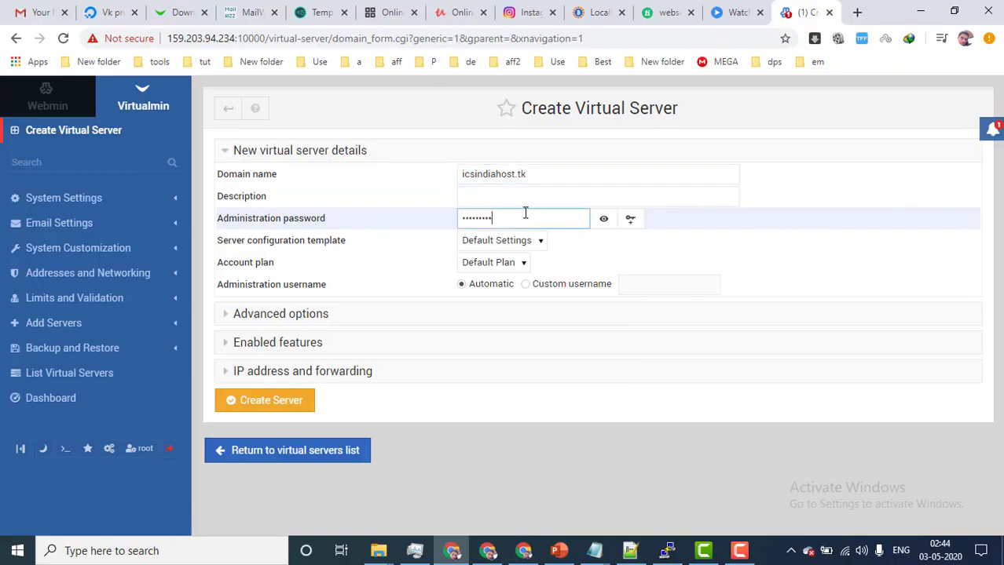
pyautogui.click(228, 345)
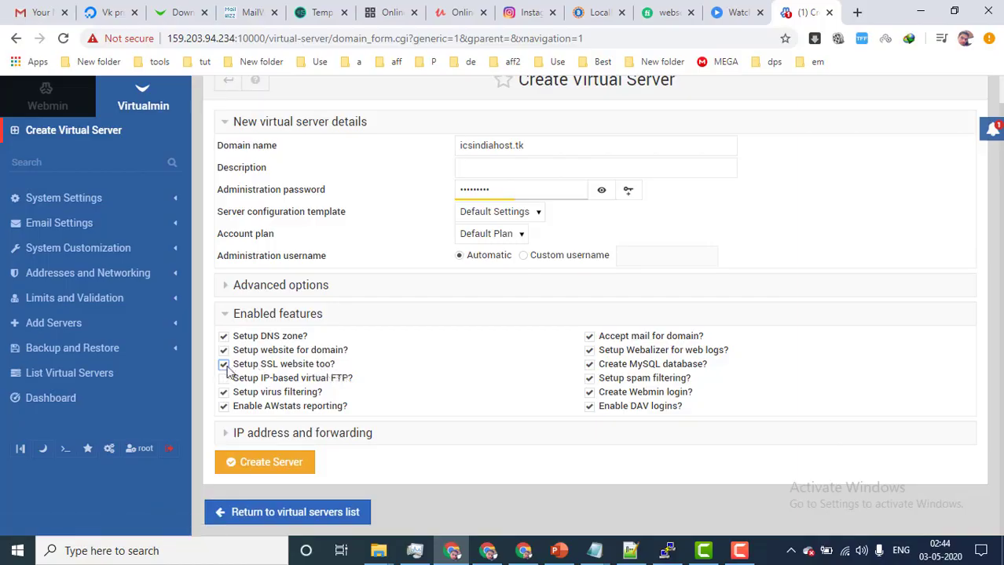
pyautogui.click(279, 462)
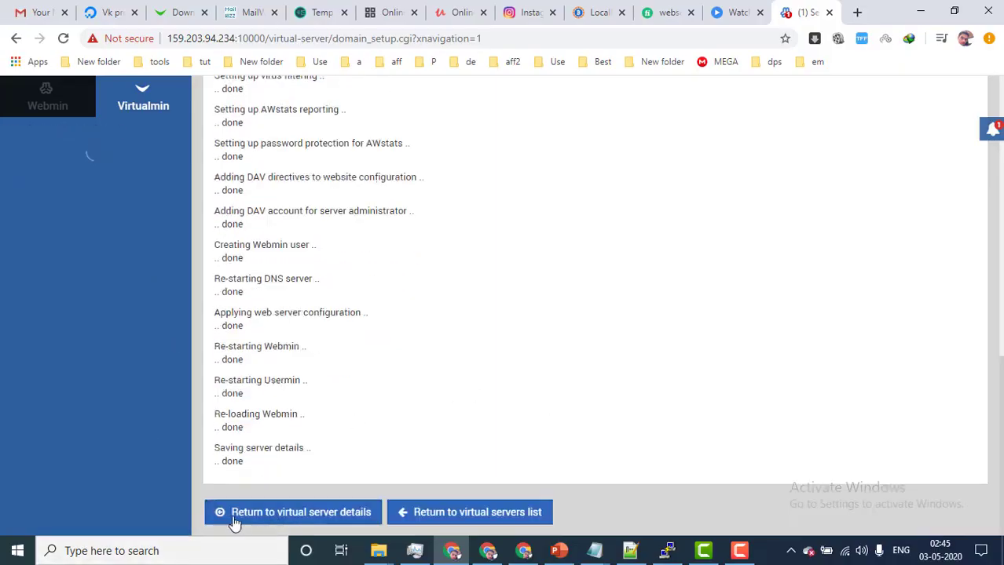
# Open the icsindiahost.tk server details, showing its username, home directory and IP 159.203.94.234
pyautogui.click(299, 514)
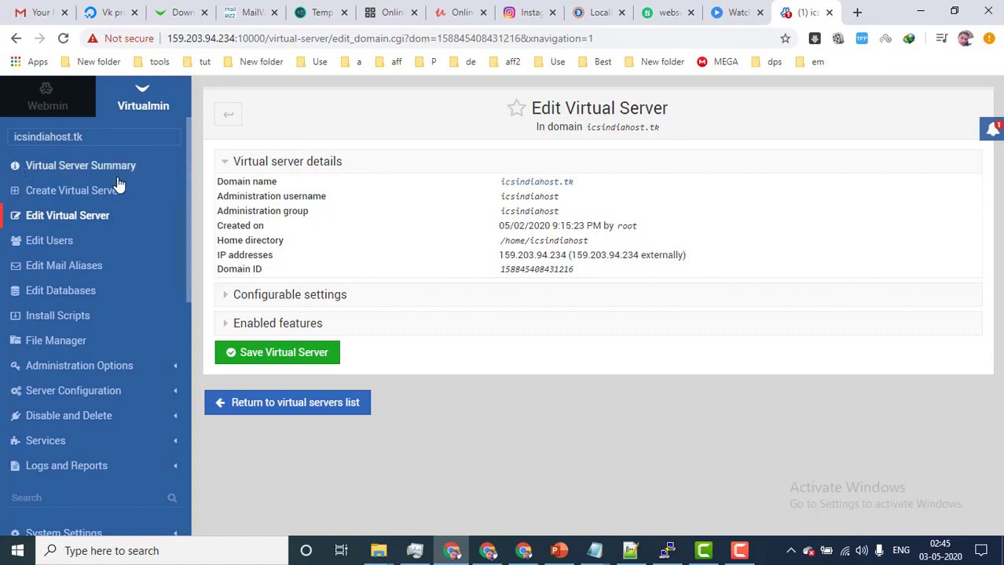
pyautogui.scroll(-5, 63, 299)
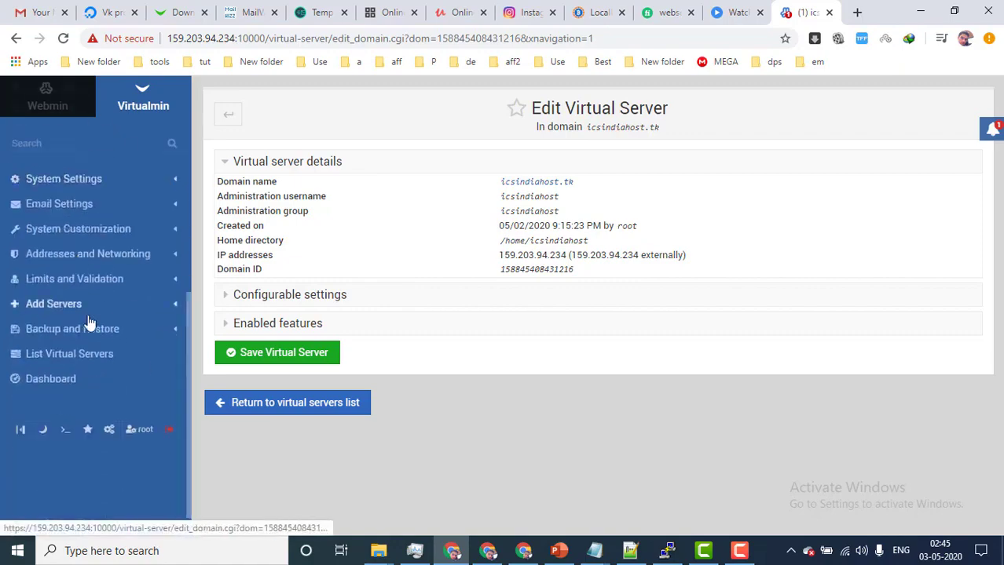
pyautogui.scroll(5, 94, 259)
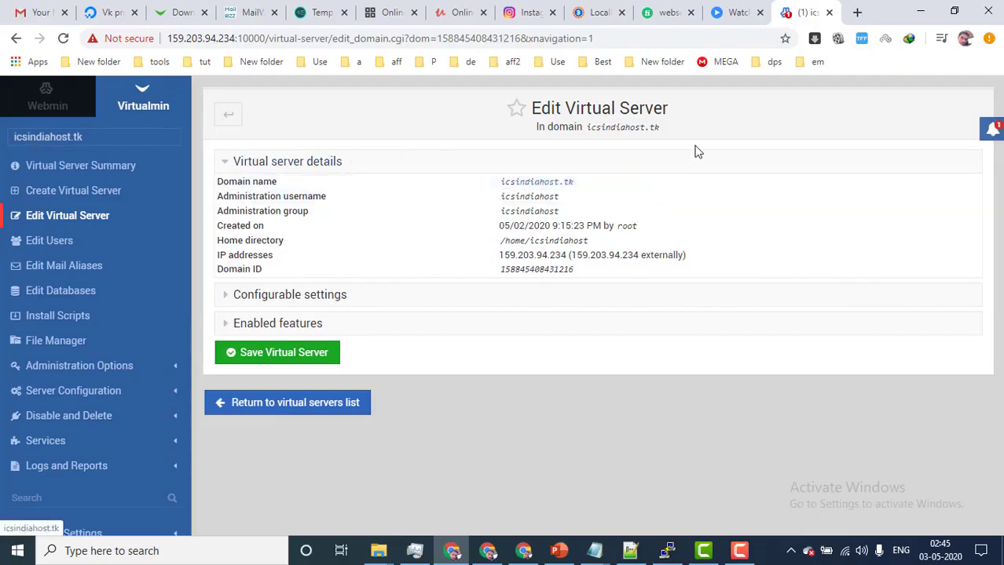
pyautogui.moveTo(678, 138); pyautogui.dragTo(533, 112)
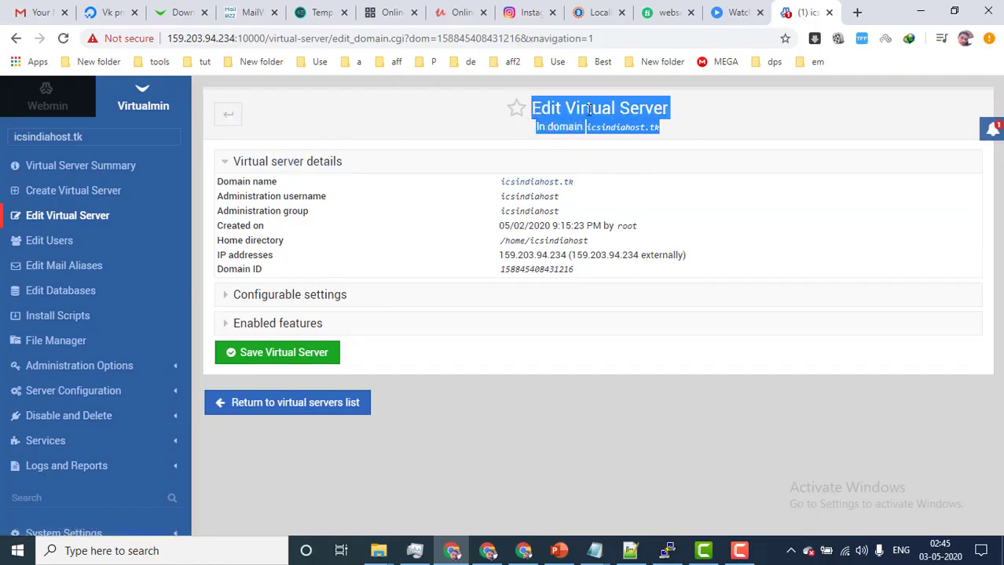
pyautogui.moveTo(585, 127); pyautogui.dragTo(672, 133)
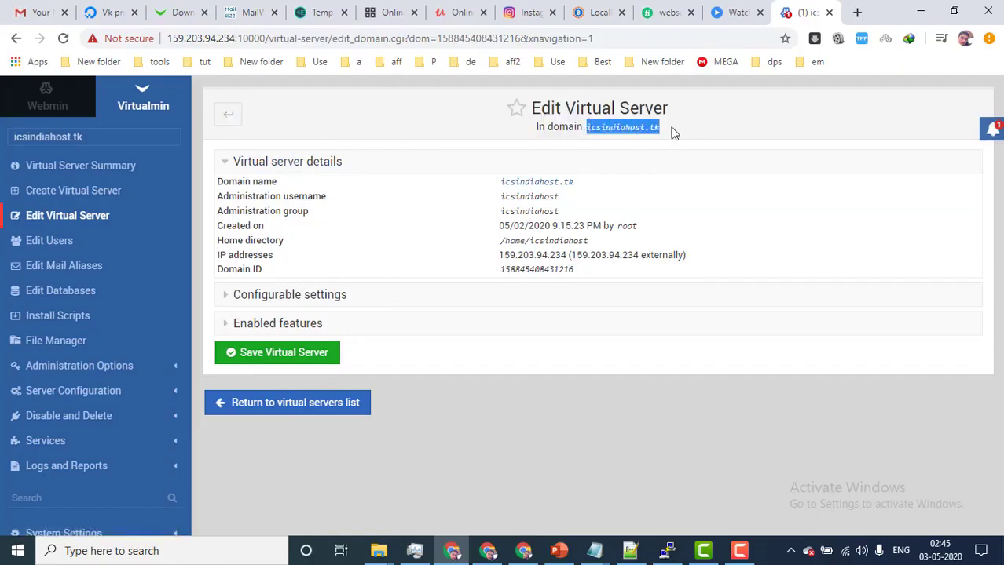